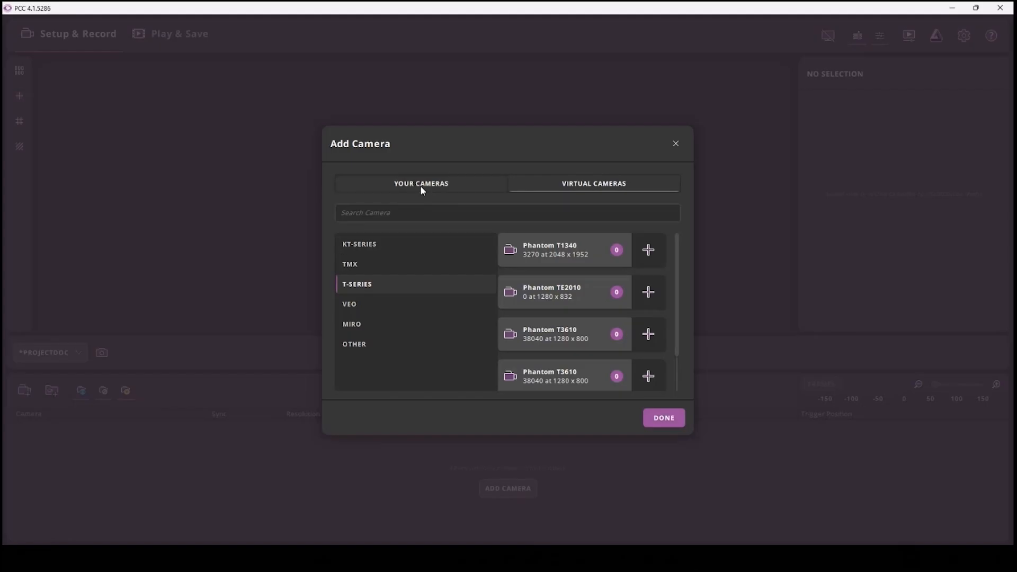
Add both available physical Phantom VEO cameras to the project and finish adding cameras
click(421, 185)
click(490, 250)
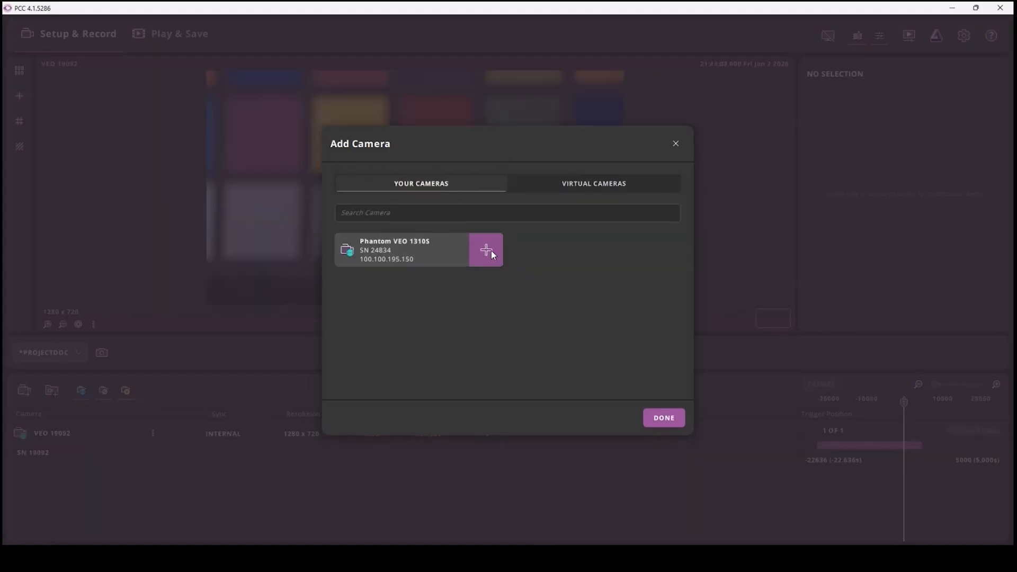
click(491, 250)
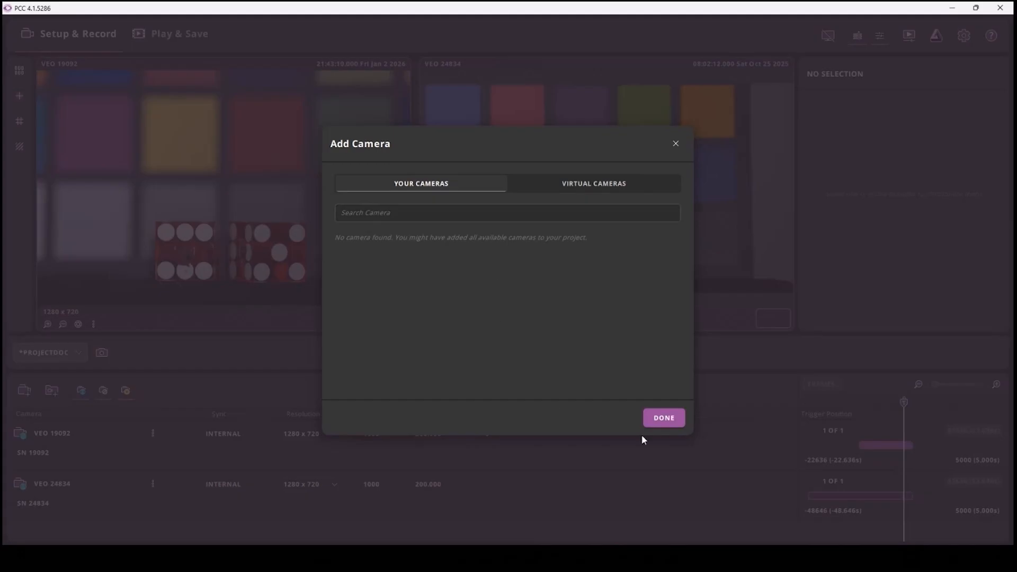
click(669, 417)
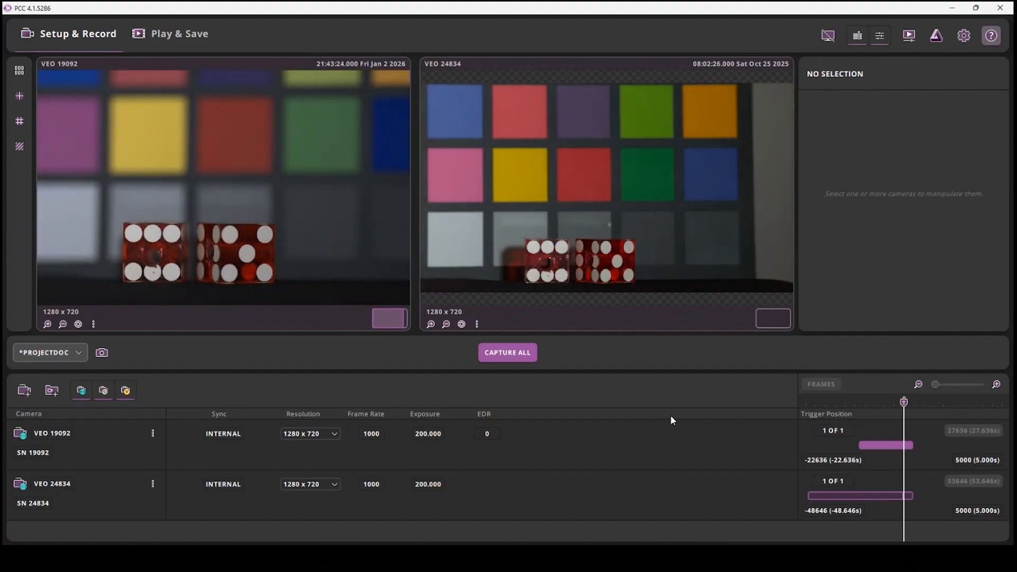
Select camera VEO 19092 and set its frame rate to 2000 fps and exposure time to 50 µs
click(571, 448)
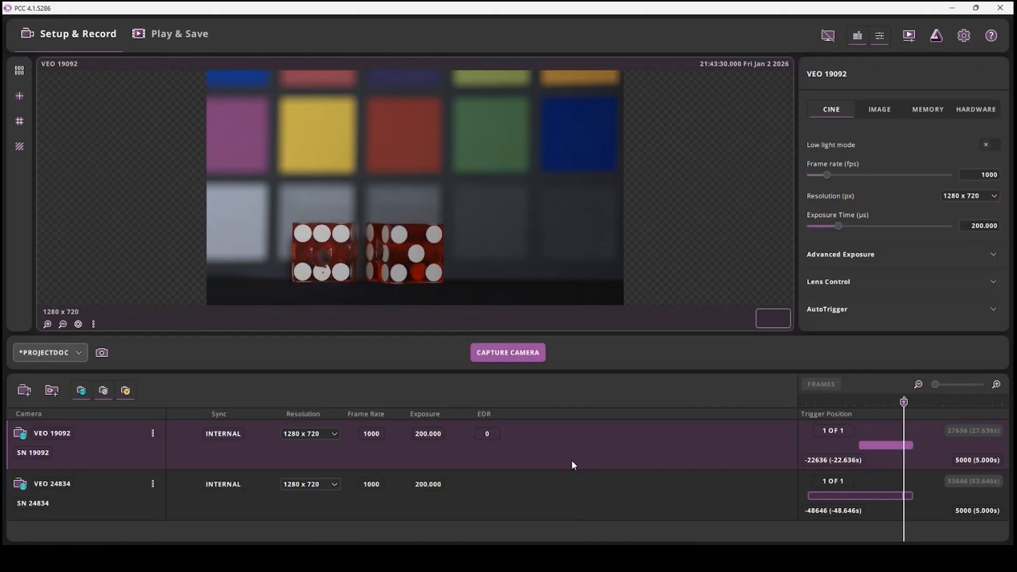
double_click(978, 175)
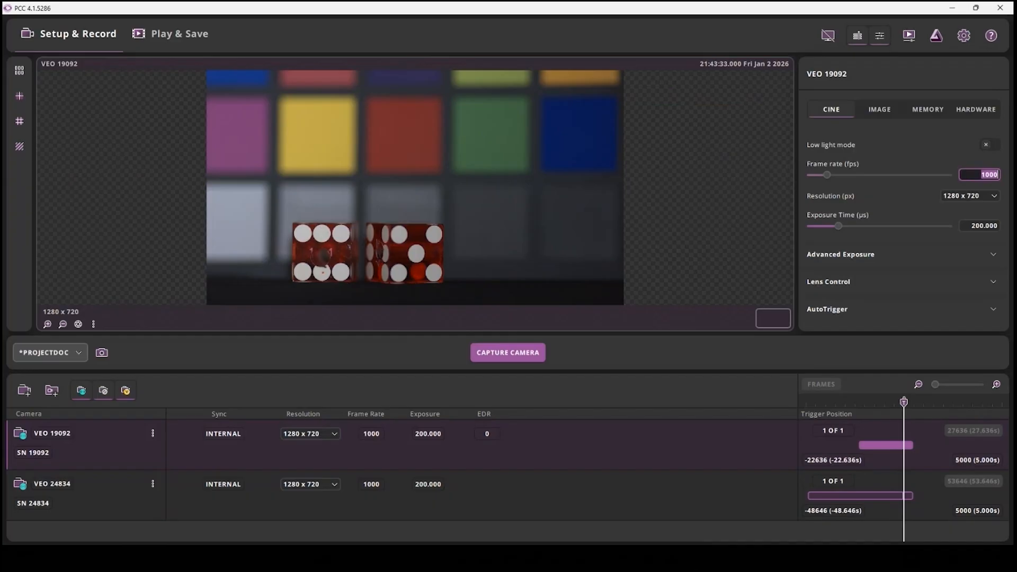
text(2000)
key(Return)
double_click(970, 231)
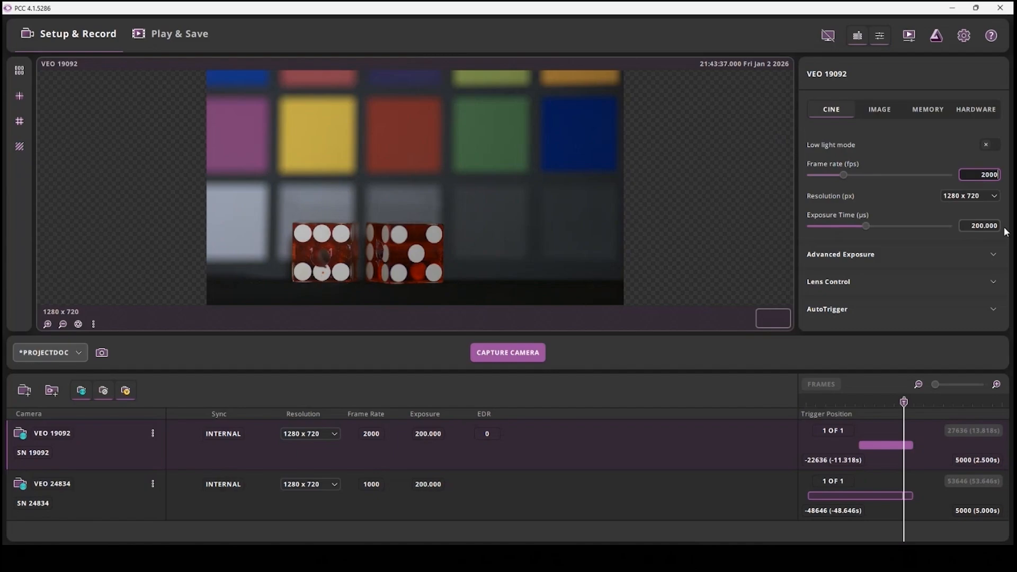
text(50)
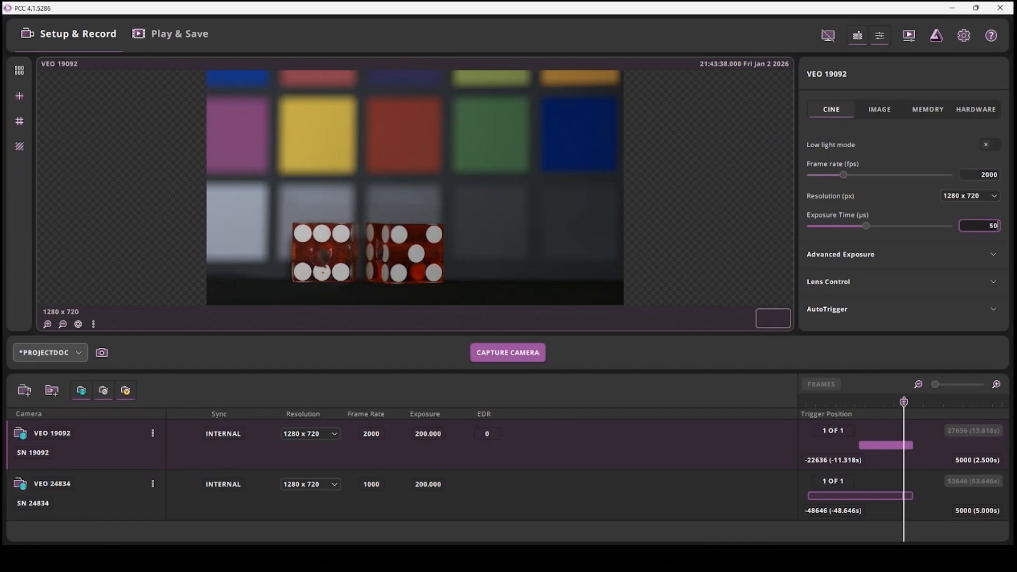
key(Return)
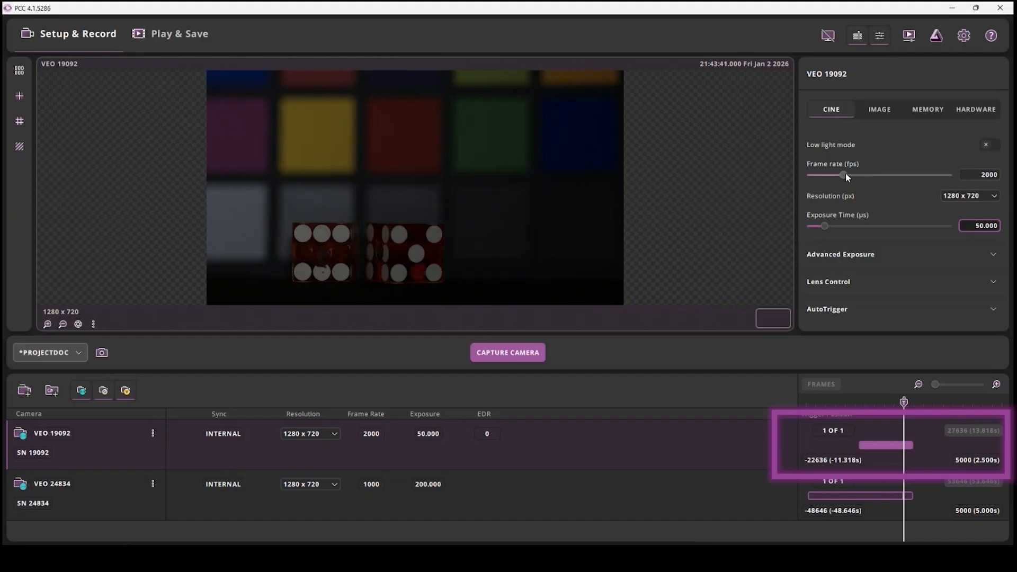
Try frame rates of 8350, 263 and 4825 fps on camera VEO 19092
drag(845, 173, 954, 172)
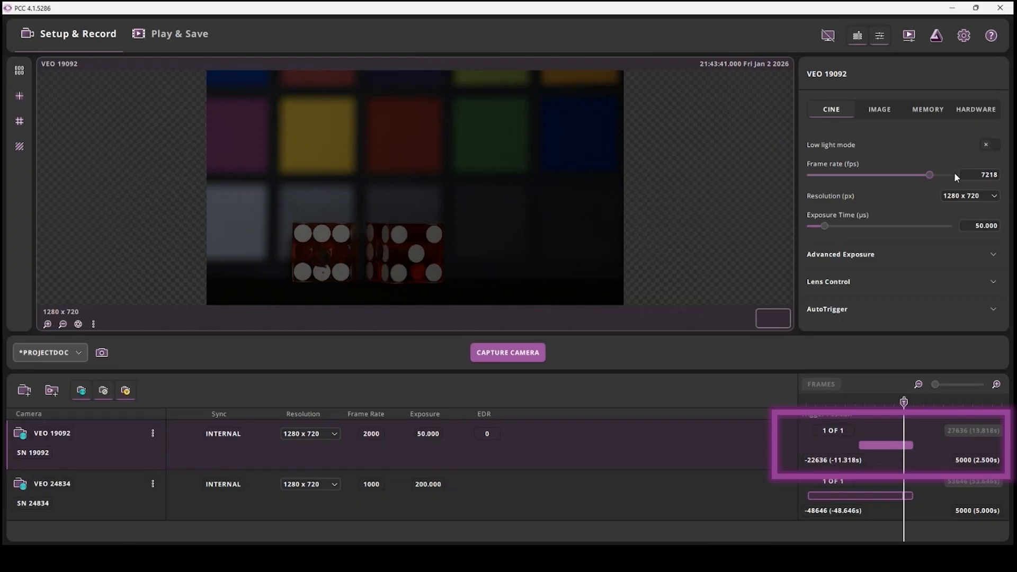
click(985, 173)
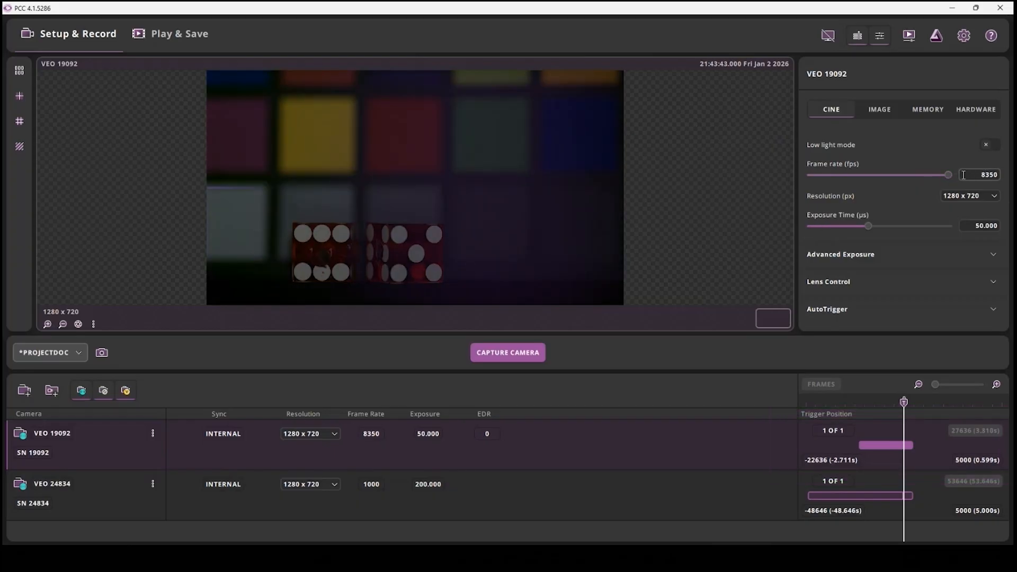
drag(945, 173, 815, 177)
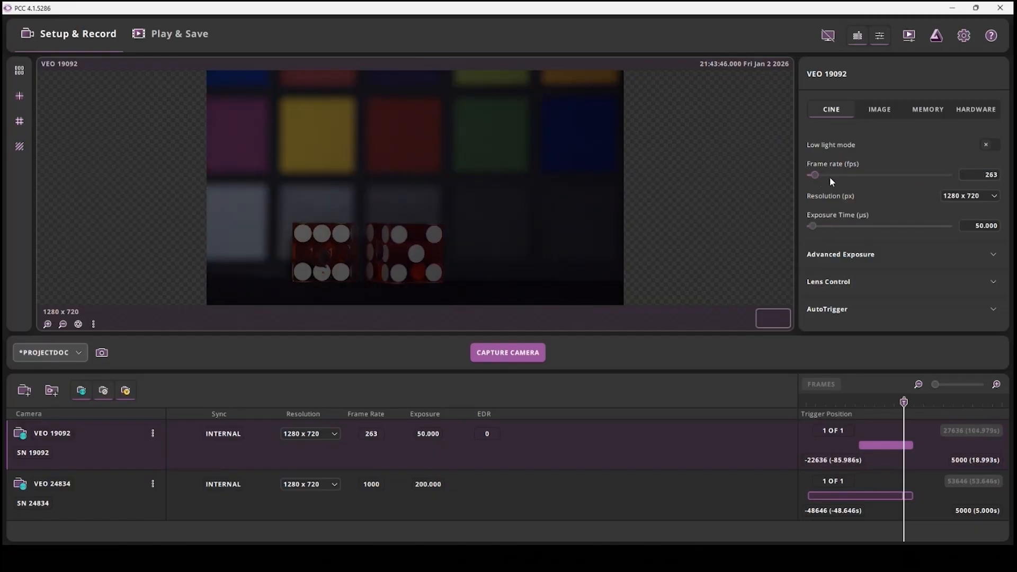
drag(830, 177, 890, 176)
Set VEO 19092's frame rate to 5000 fps and its exposure time to 100 µs
double_click(981, 174)
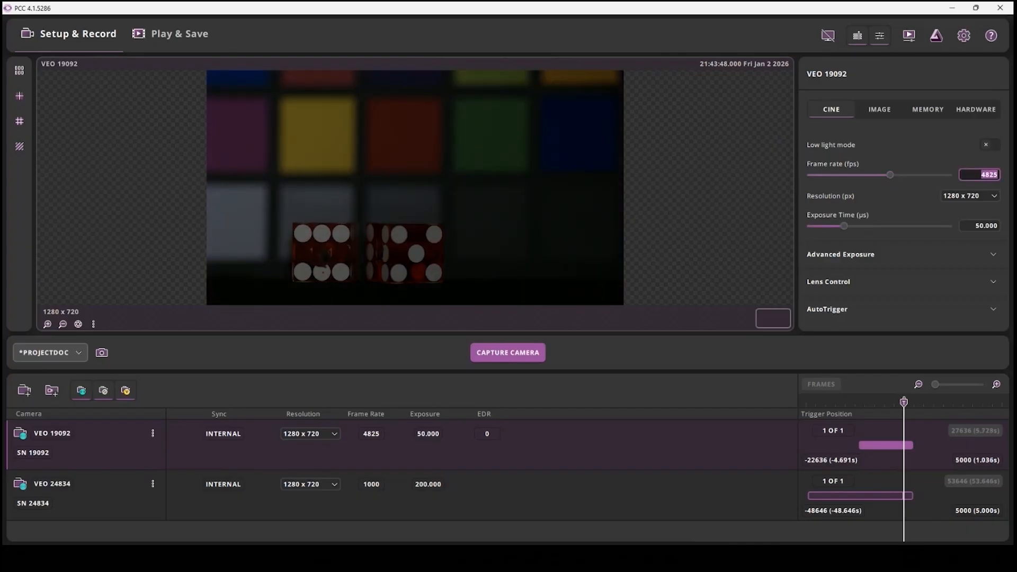
text(5000)
key(Return)
click(977, 221)
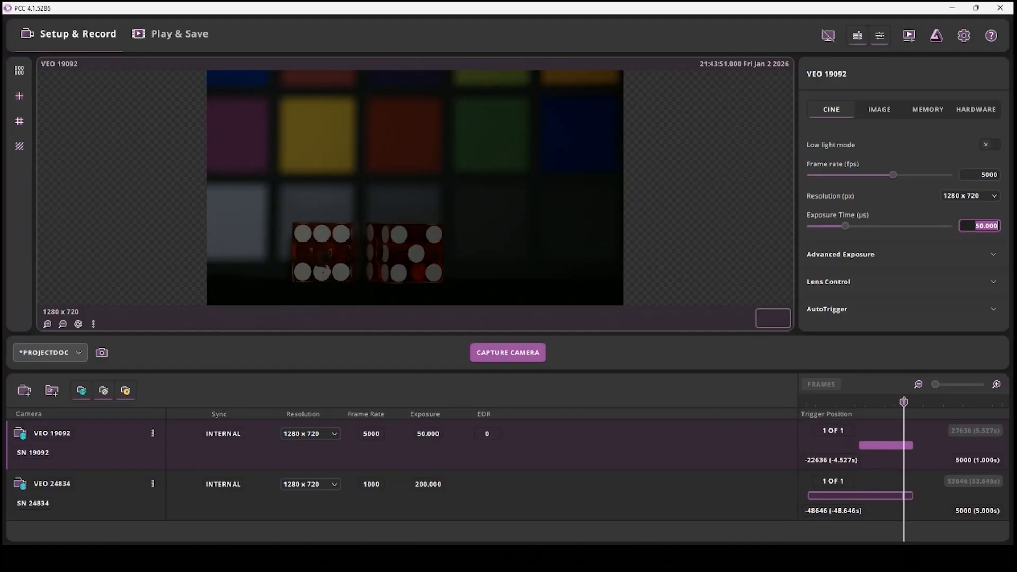
text(100)
key(Return)
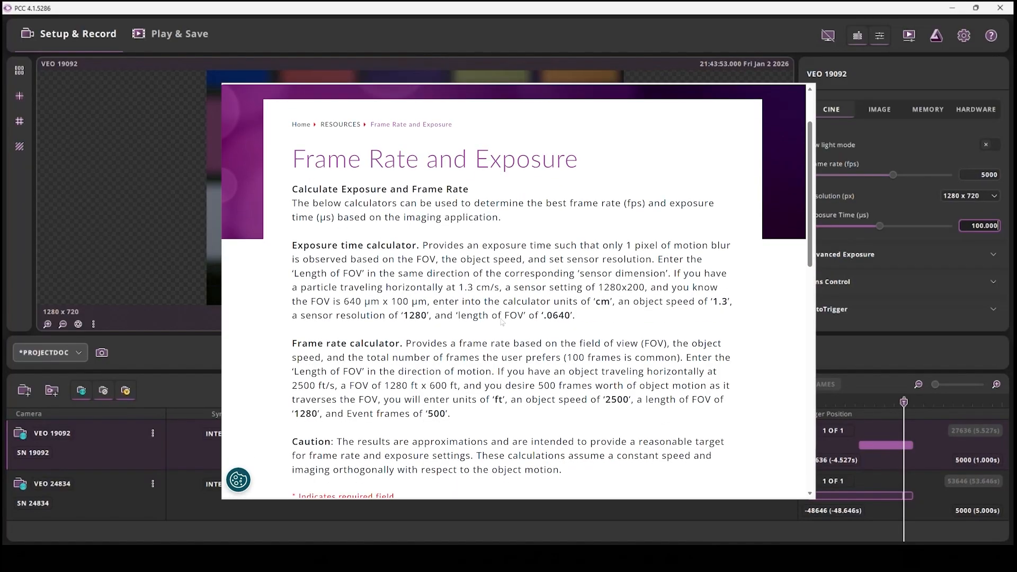
scroll(502, 321, down, 6)
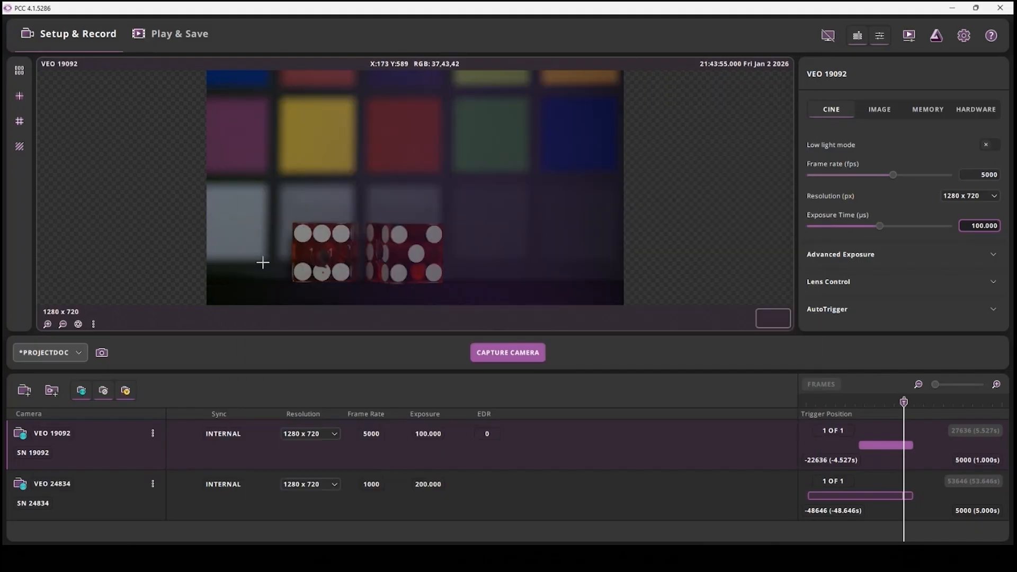
Run a current session reference on VEO 19092 and white balance its live image from a point near the dice
click(77, 324)
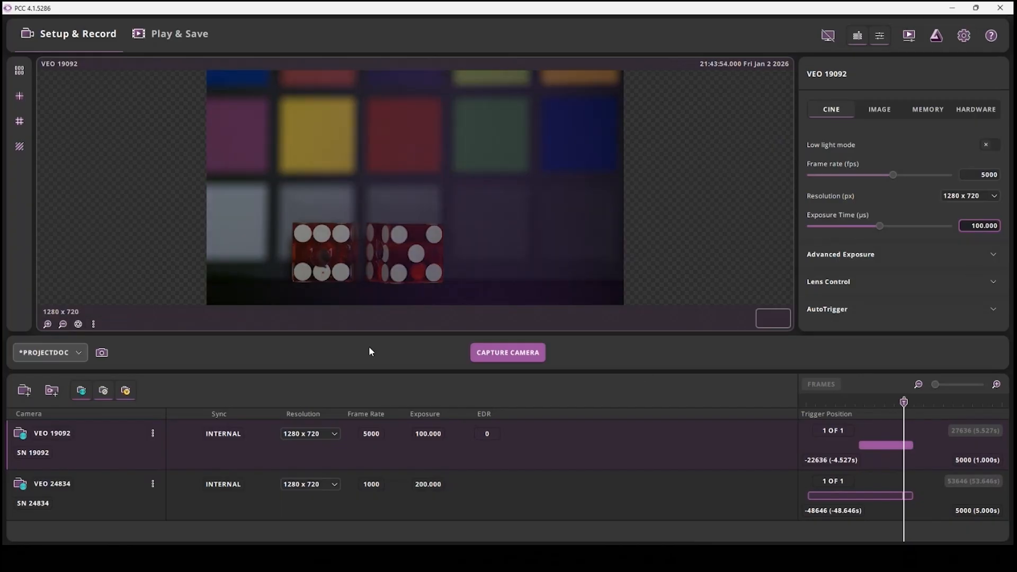
click(77, 324)
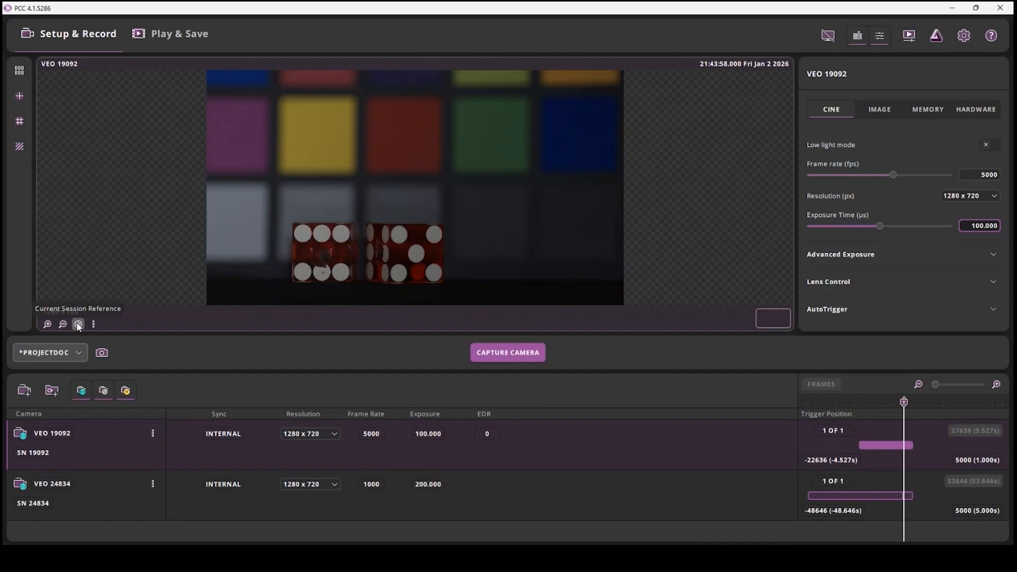
right_click(341, 271)
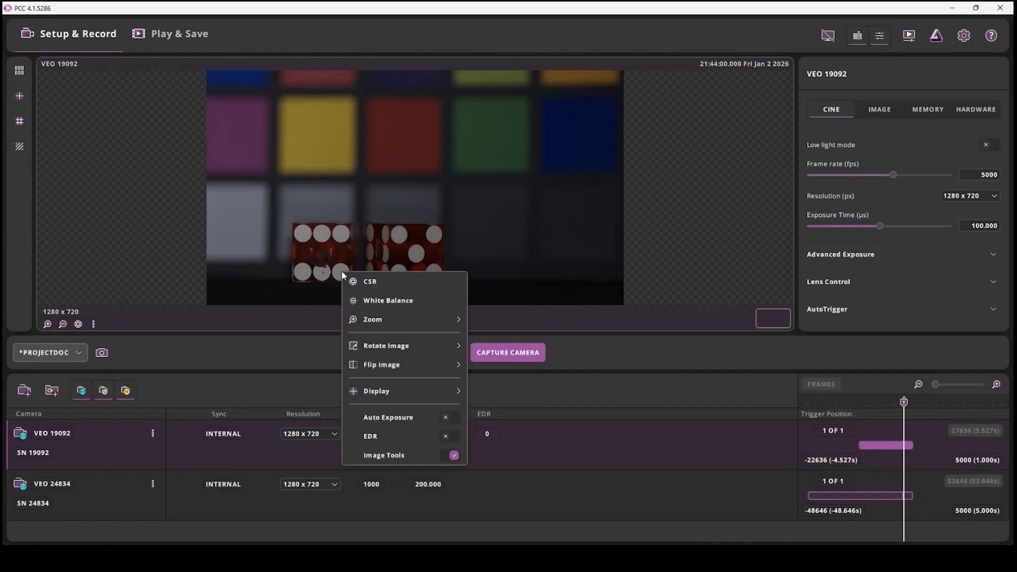
click(366, 302)
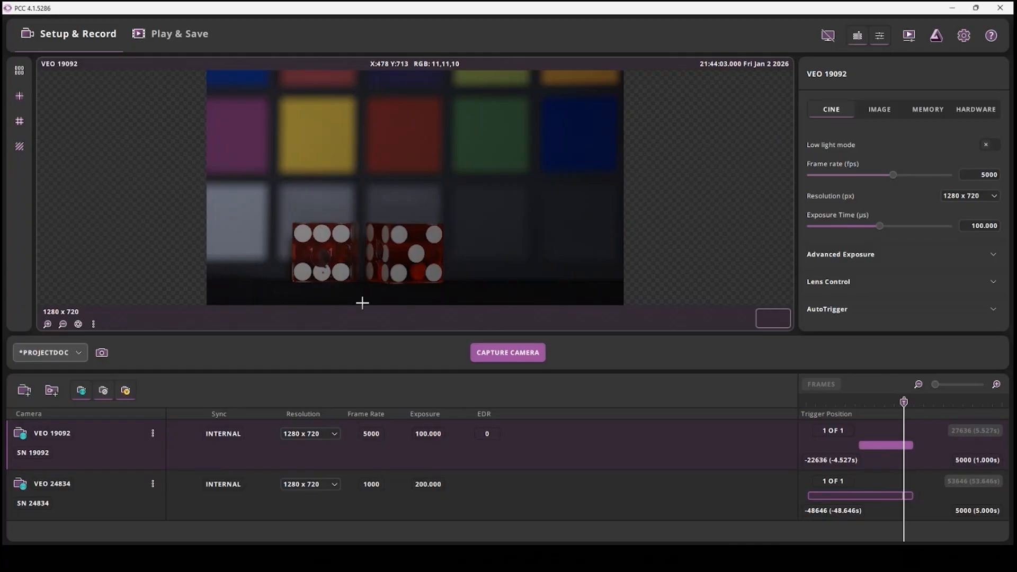
right_click(341, 271)
click(366, 303)
Zoom VEO 19092's live image in one level and bring the dice into view
right_click(311, 252)
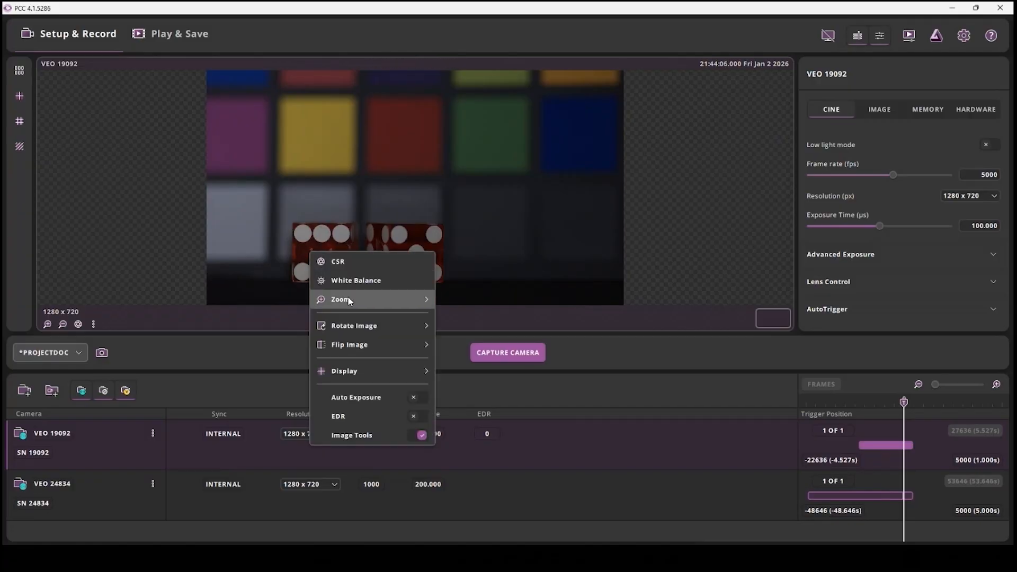
mouse_move(353, 297)
click(458, 295)
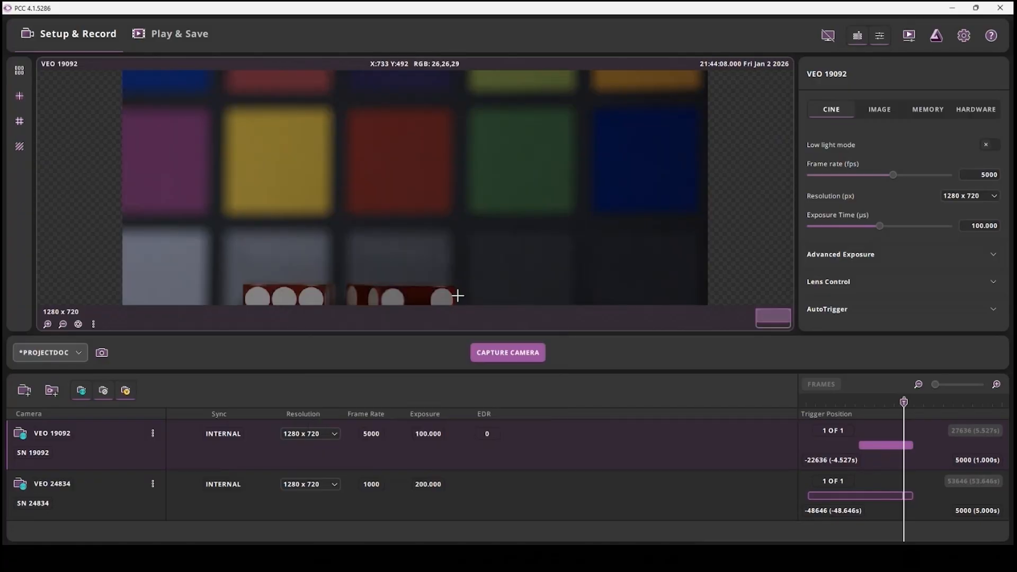
drag(440, 256, 420, 145)
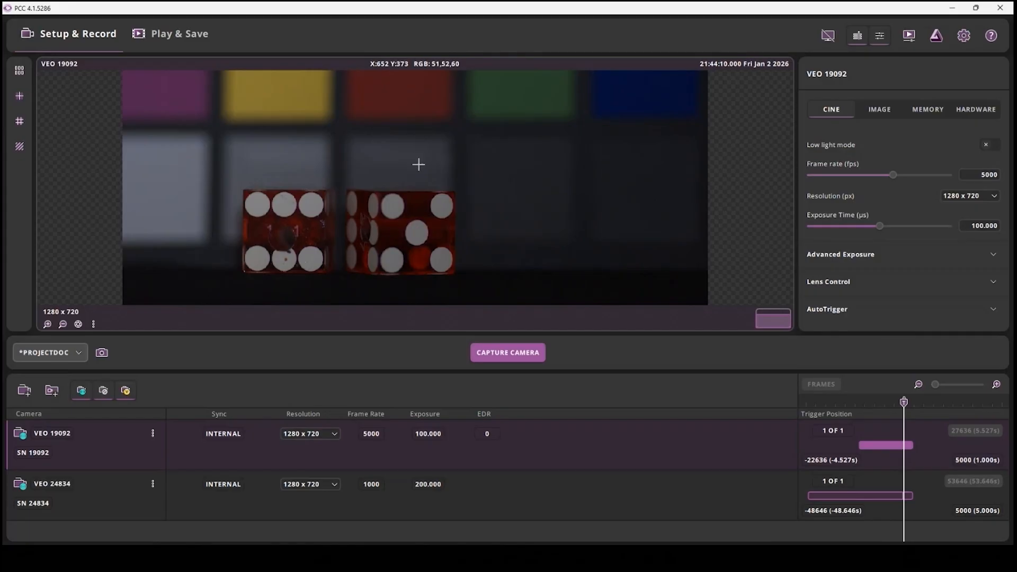
Magnify VEO 19092's live image to 200 %, inspect the dice up close, and zoom back out
right_click(403, 232)
mouse_move(453, 284)
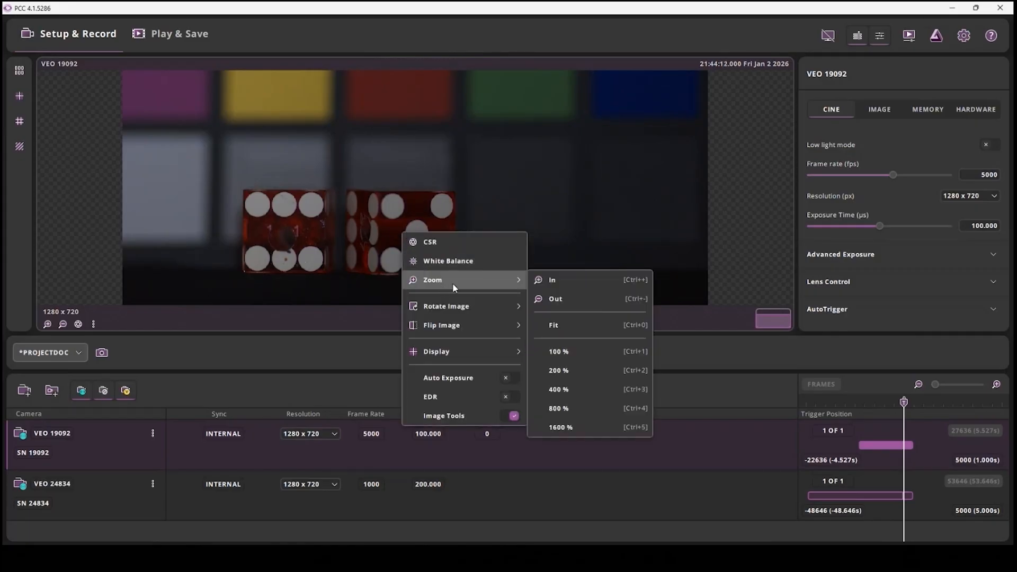
click(558, 370)
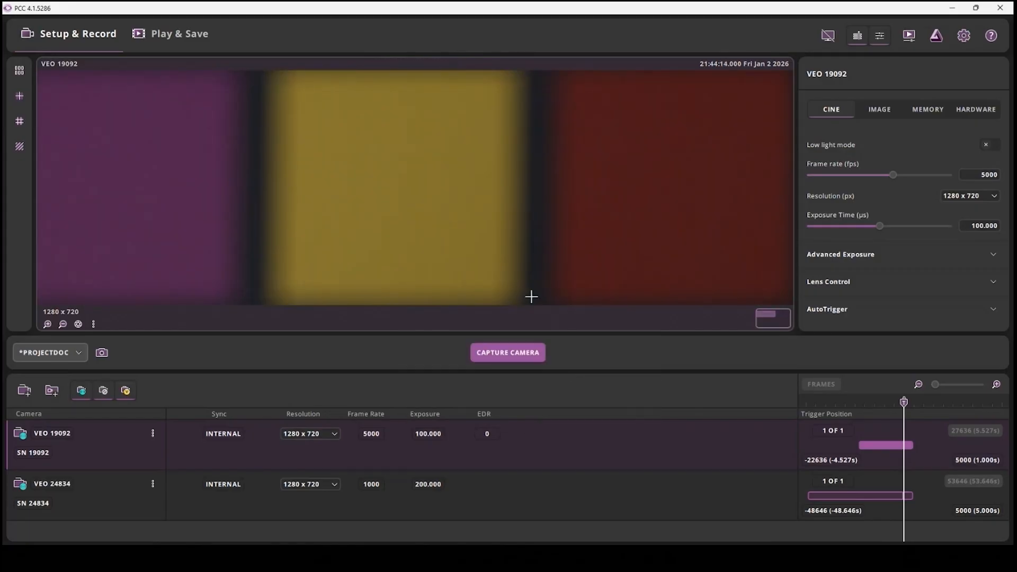
drag(545, 234, 417, 83)
drag(395, 256, 550, 111)
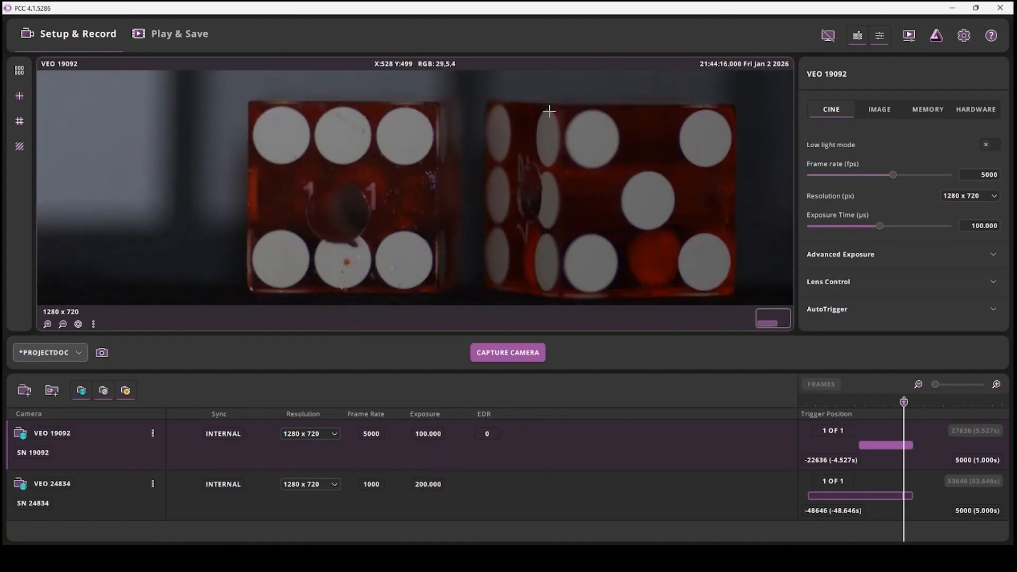
click(777, 323)
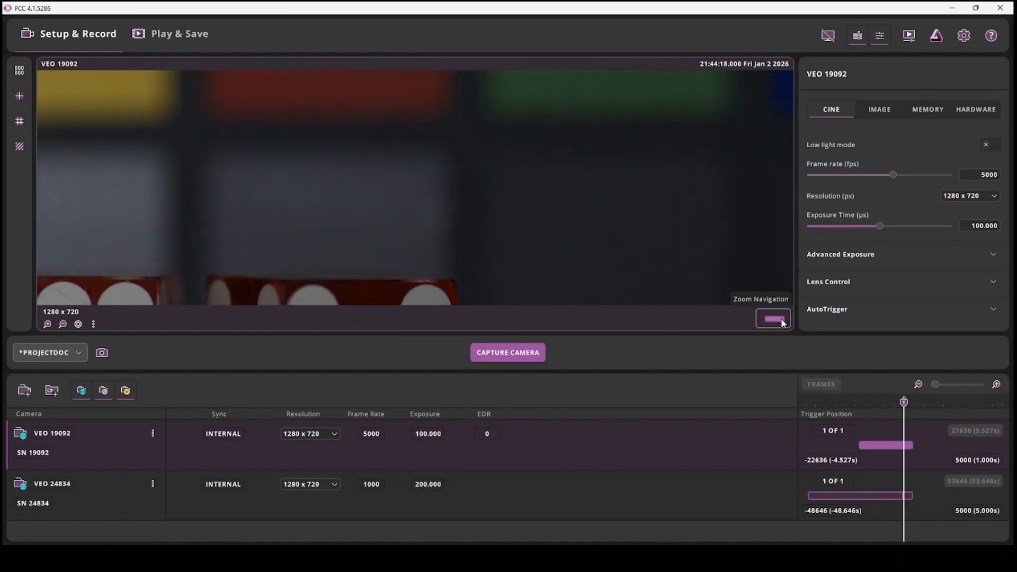
drag(782, 321, 777, 323)
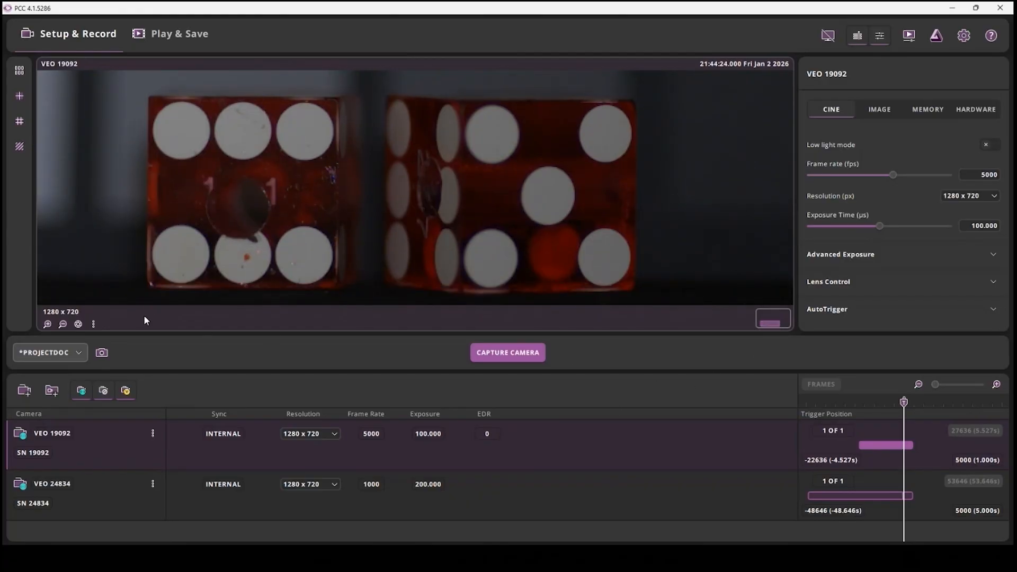
click(62, 323)
Select camera VEO 24834 and set its frame rate to 2000 fps
click(506, 490)
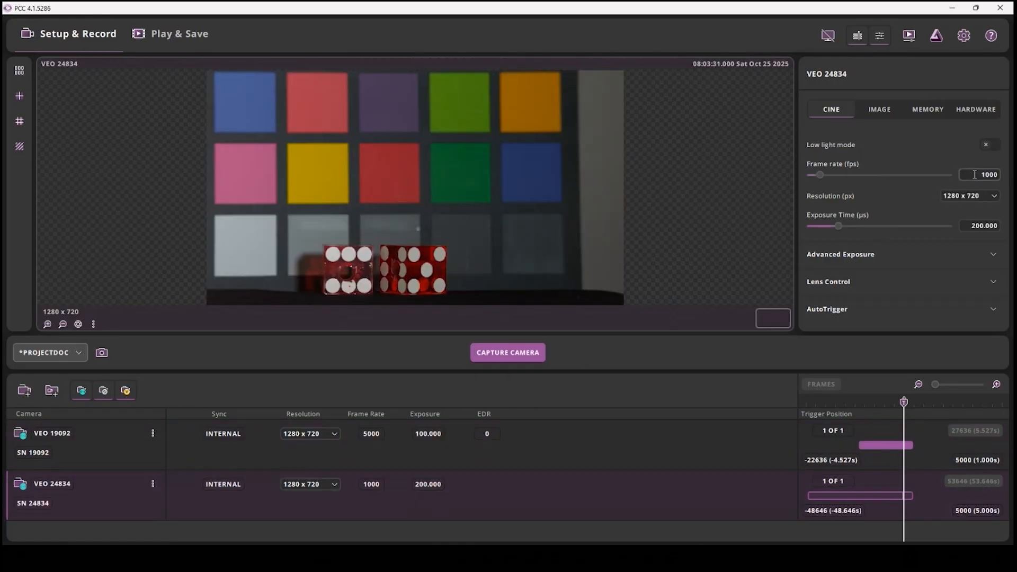
drag(973, 173, 999, 174)
text(2000)
key(Return)
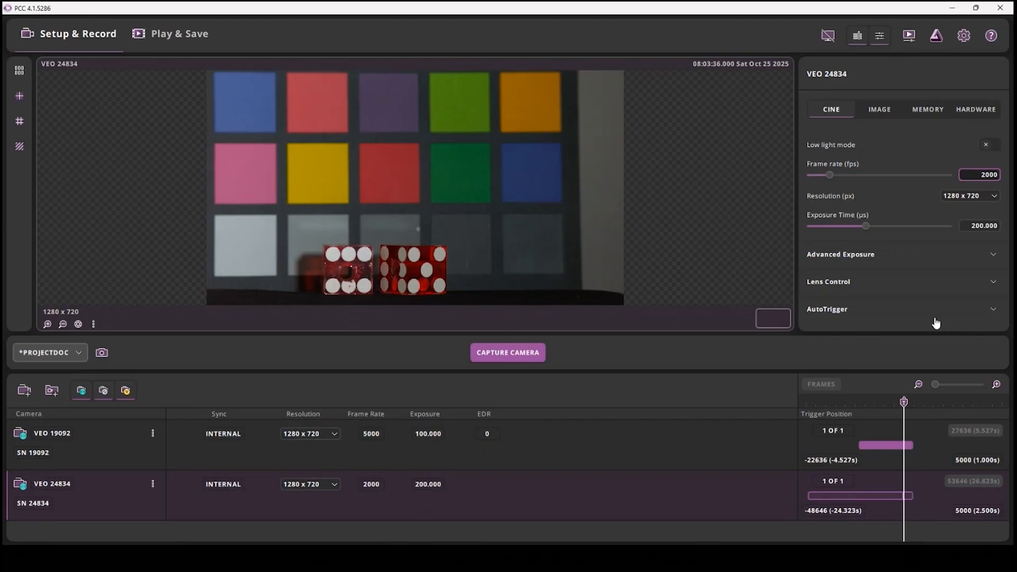
Open the lens controls for VEO 24834 and raise the aperture value slightly
click(847, 286)
scroll(846, 286, down, 3)
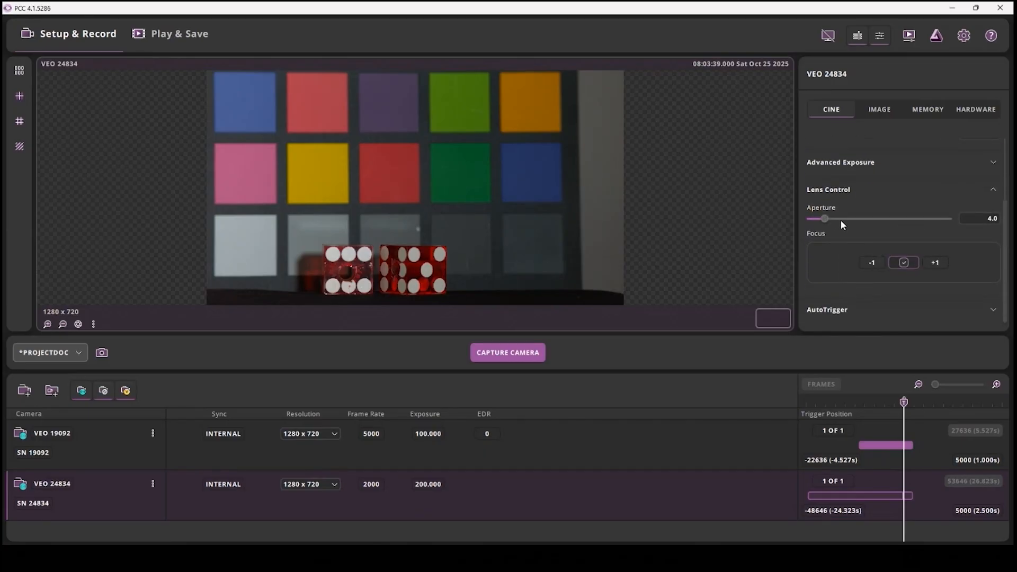
drag(824, 217, 834, 219)
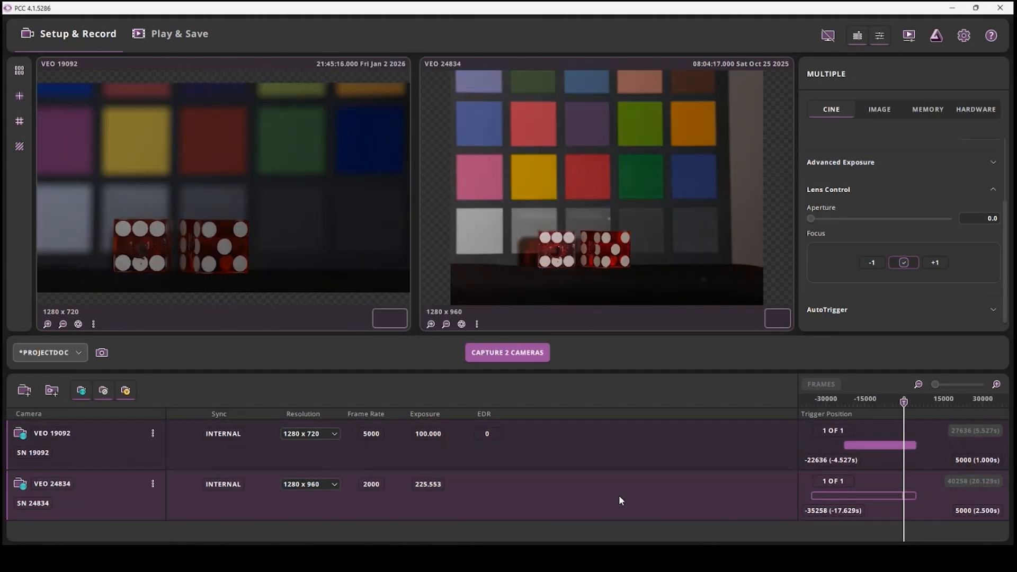
Set the resolution of both selected cameras to 1280 x 720 in their shared cine settings
click(881, 110)
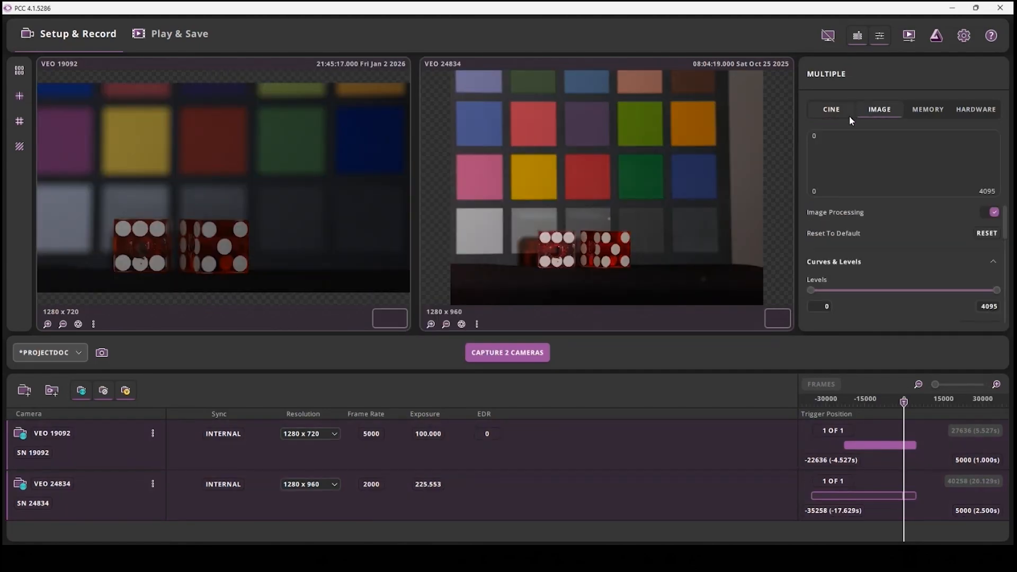
click(833, 115)
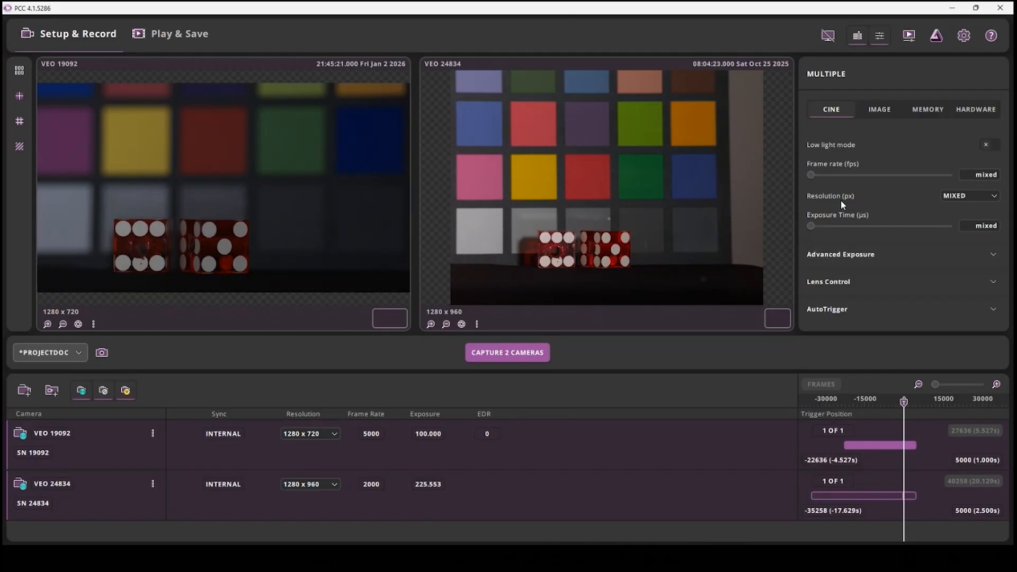
click(994, 196)
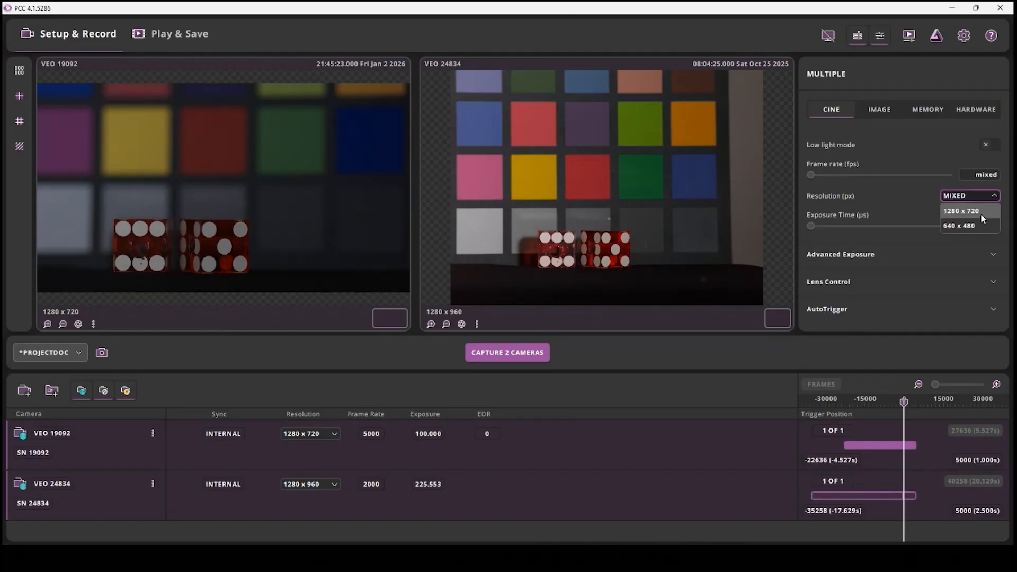
click(966, 210)
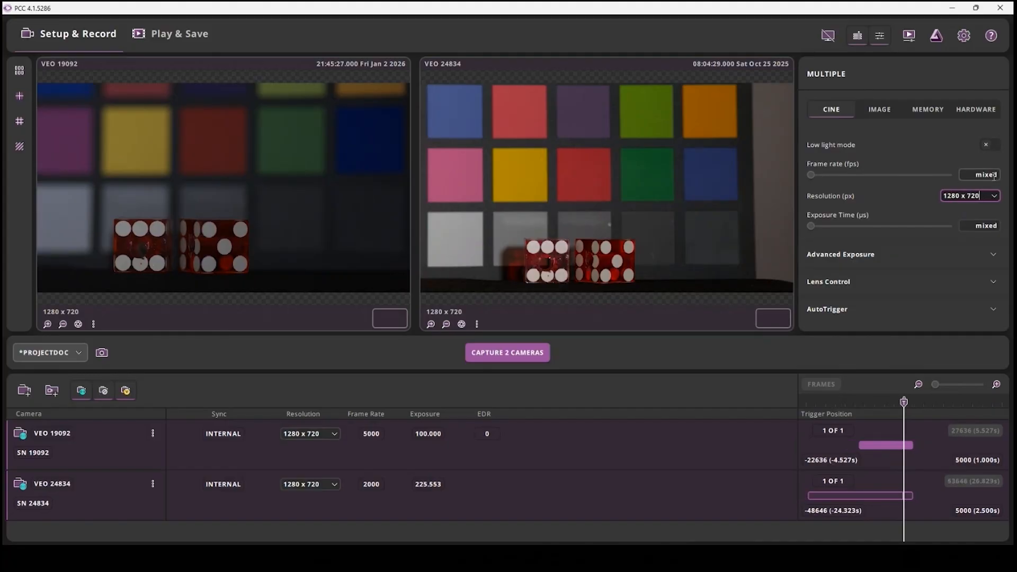
Set the frame rate of both cameras to 2000 fps and their exposure time to 100 µs
click(970, 176)
text(2000)
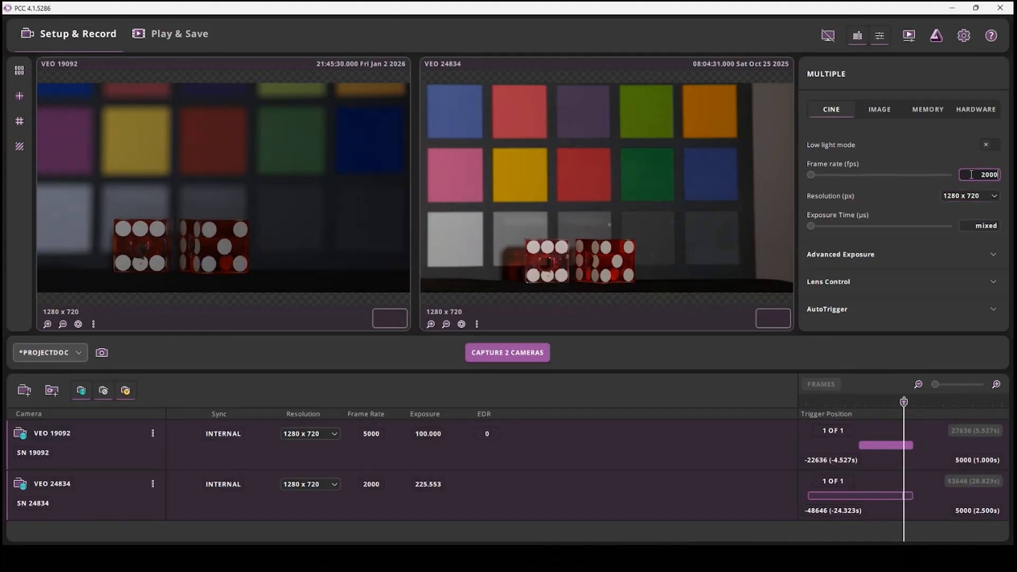
key(Return)
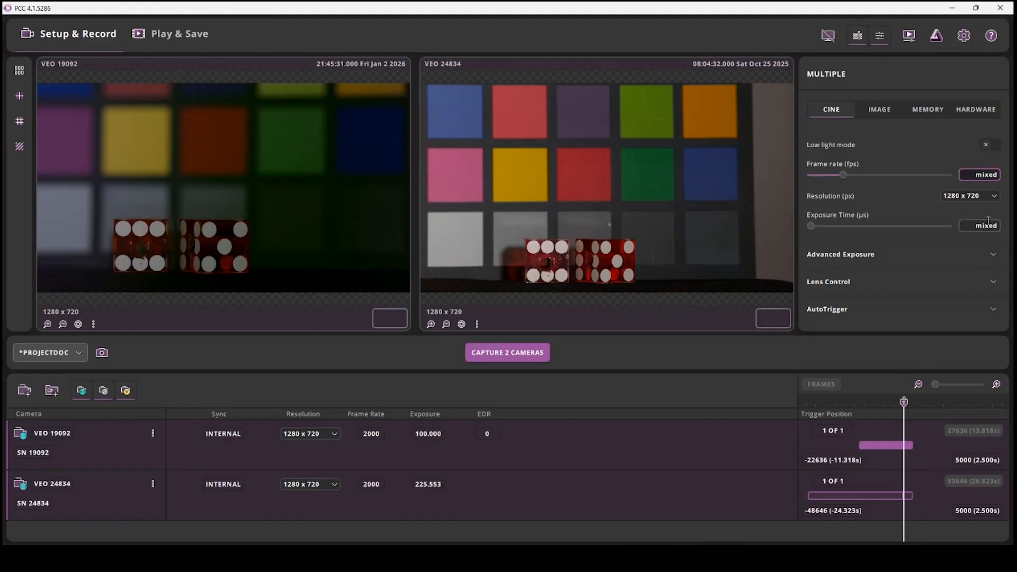
click(977, 228)
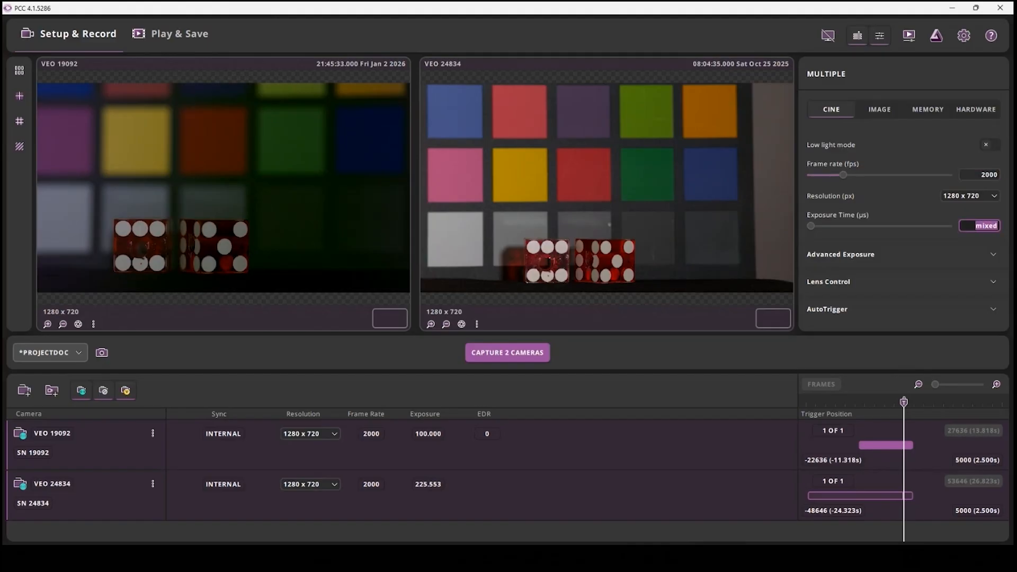
text(100)
key(Return)
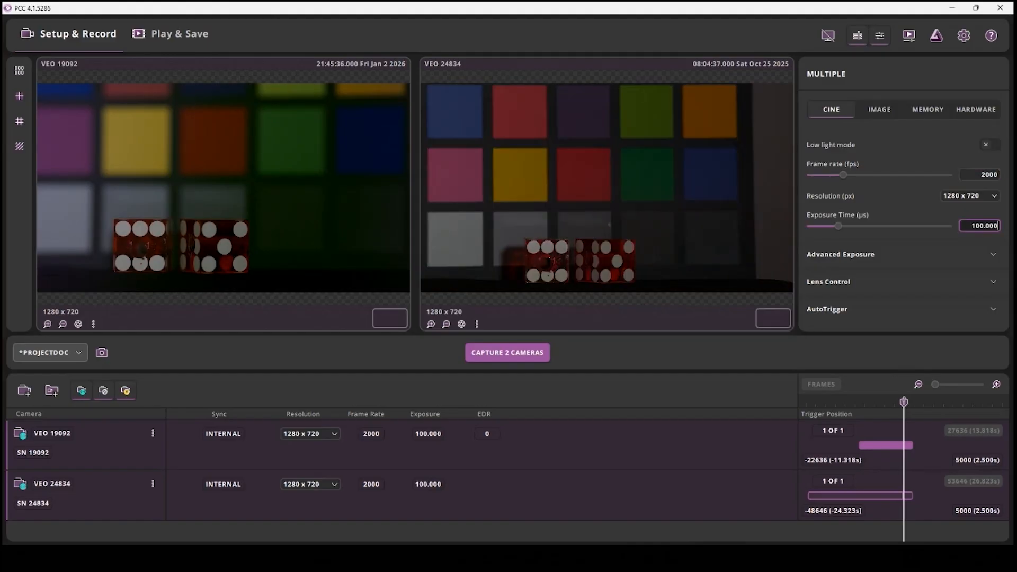
Calibrate VEO 24834 and VEO 19092 individually with the current capture settings
click(461, 324)
click(461, 324)
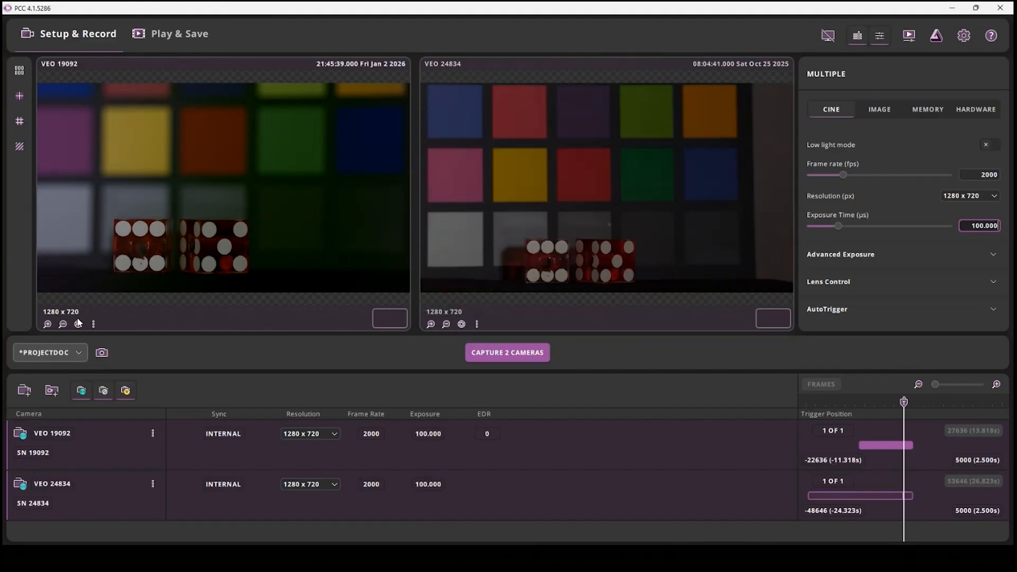
click(77, 324)
click(78, 324)
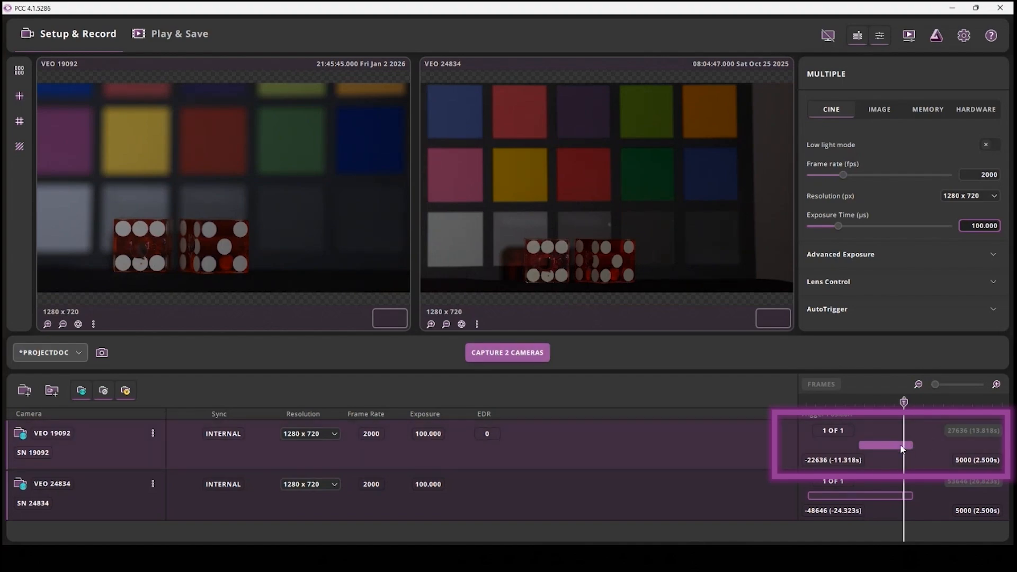
Shift both cameras' recording ranges to 0 post-trigger frames, and set each camera's post-trigger frames to 1000
drag(893, 444, 869, 443)
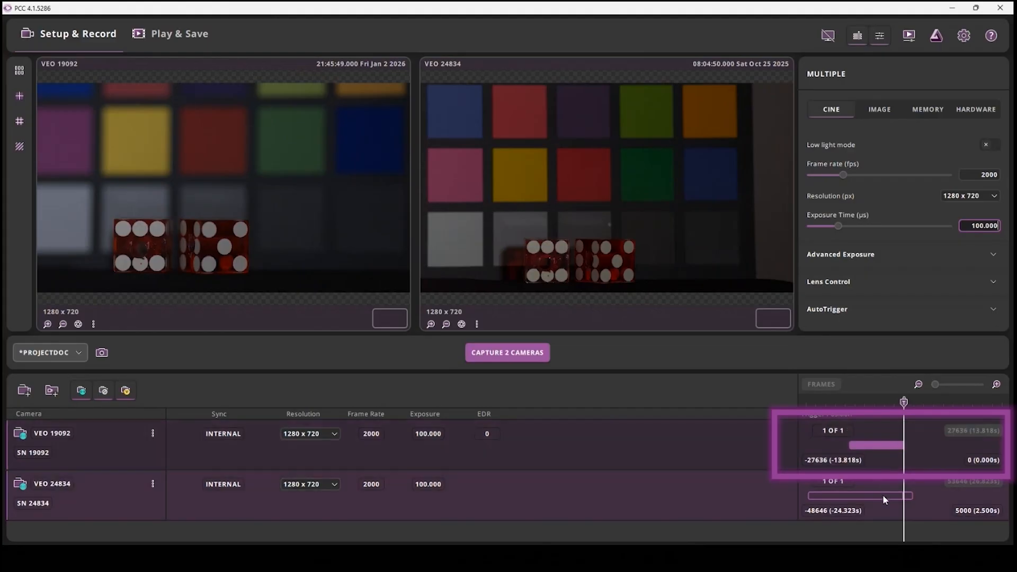
drag(882, 495, 821, 495)
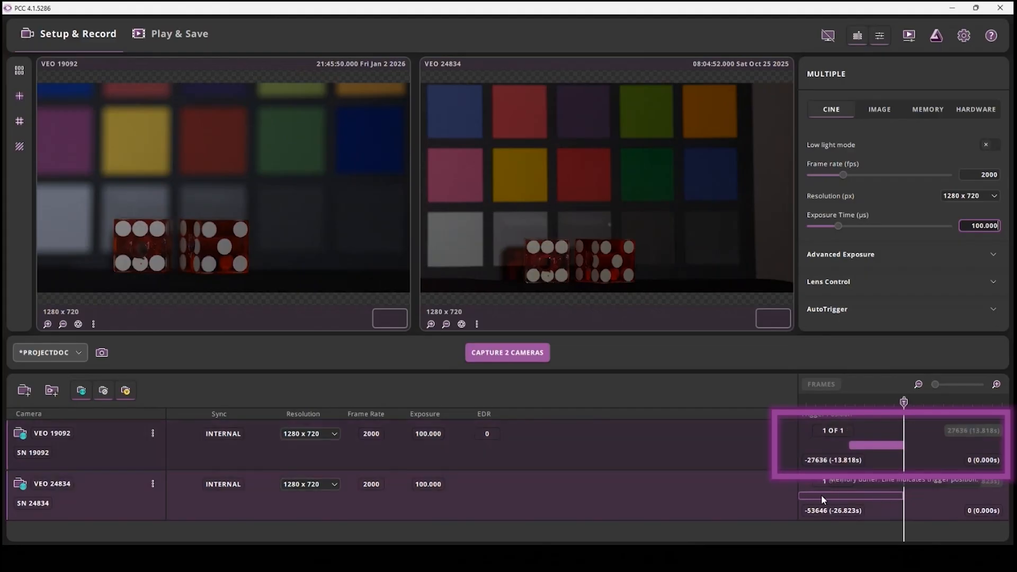
click(984, 458)
text(1)
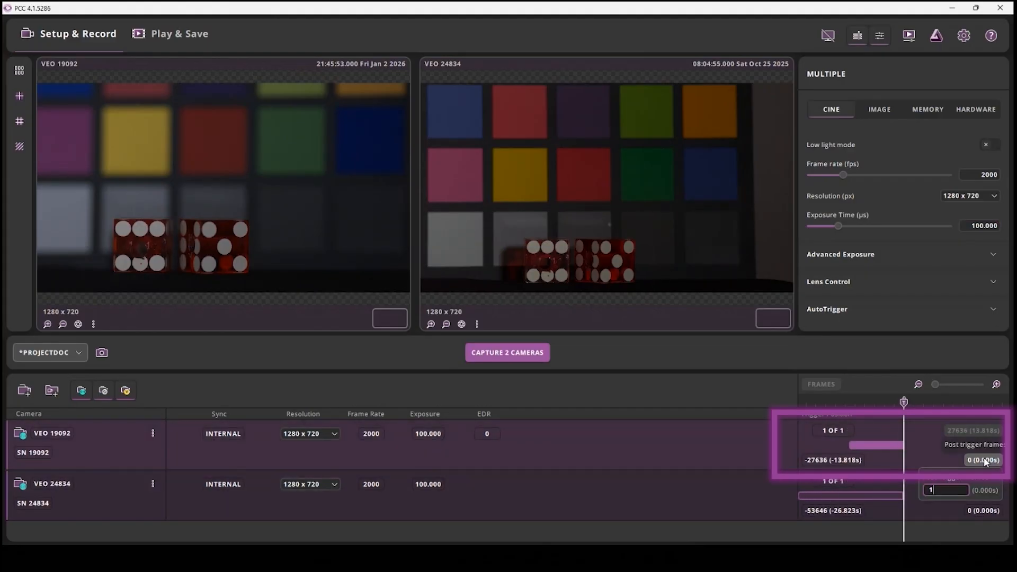
text(000)
key(Return)
click(965, 510)
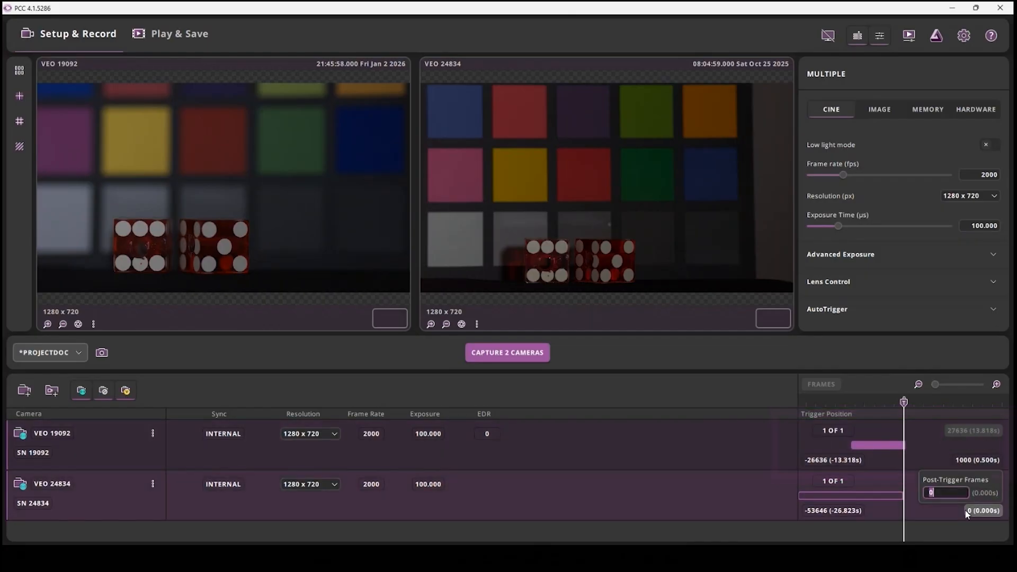
text(1000)
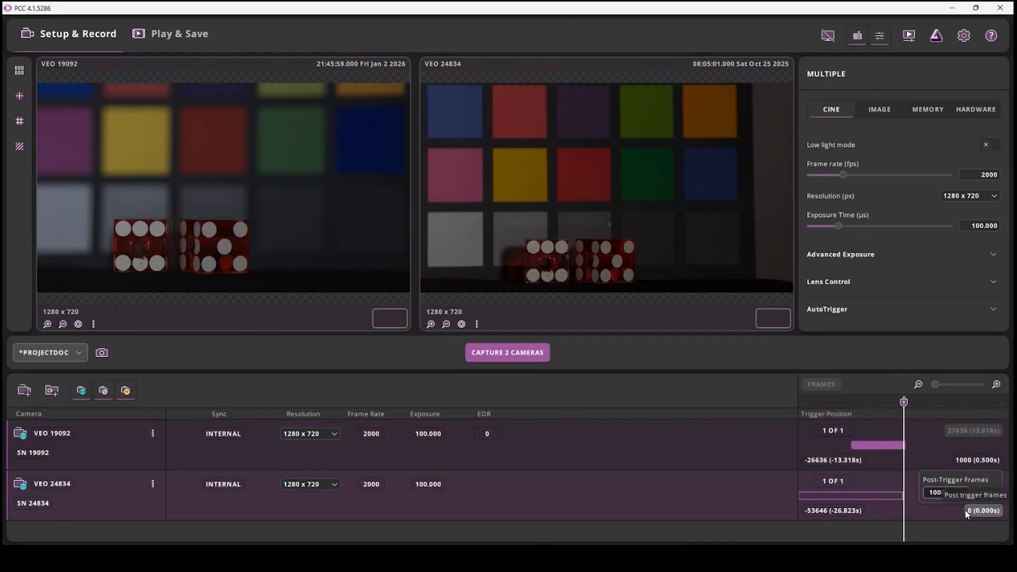
key(Return)
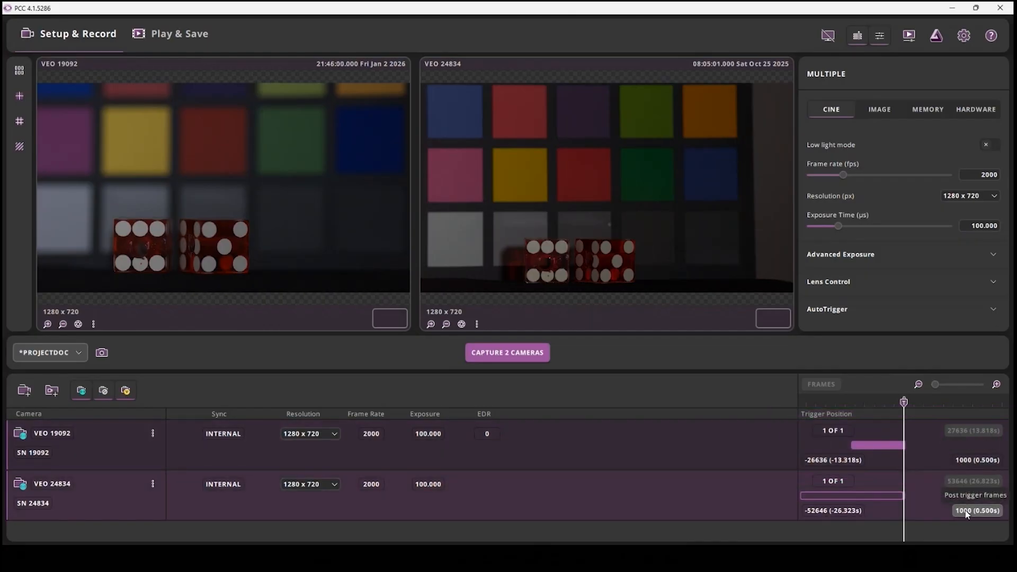
Set the post-trigger frames of VEO 19092 and VEO 24834 to 5000 each
click(970, 459)
text(5000)
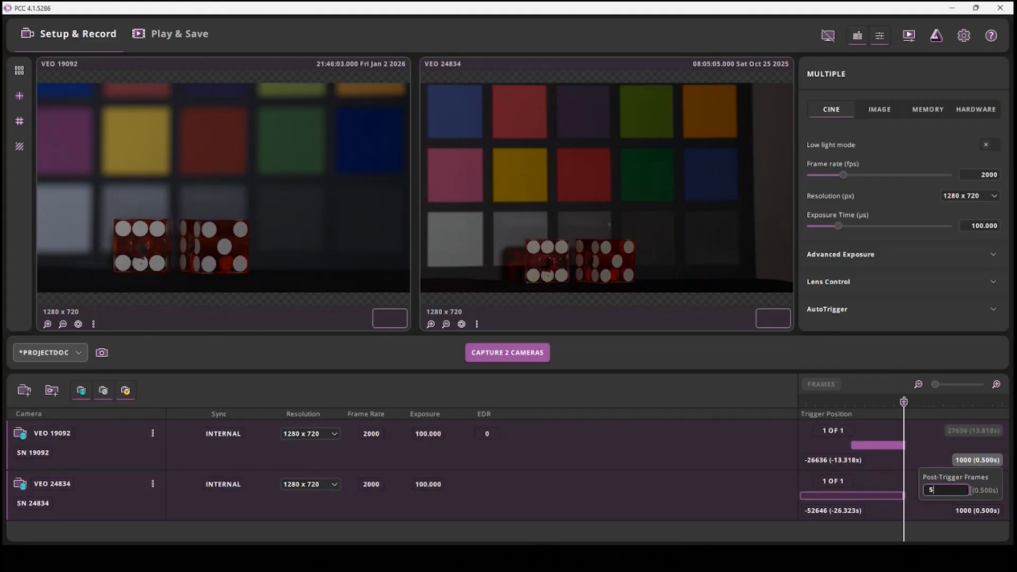
key(Return)
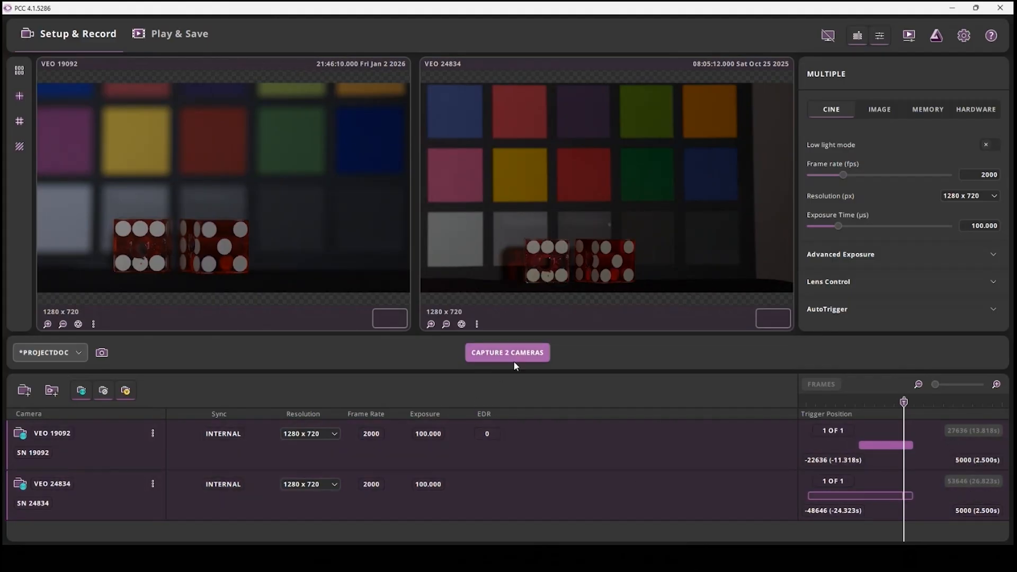
Start capturing on both cameras, allowing the existing RAM cine to be deleted, and trigger them once the dice have been rolled
click(515, 352)
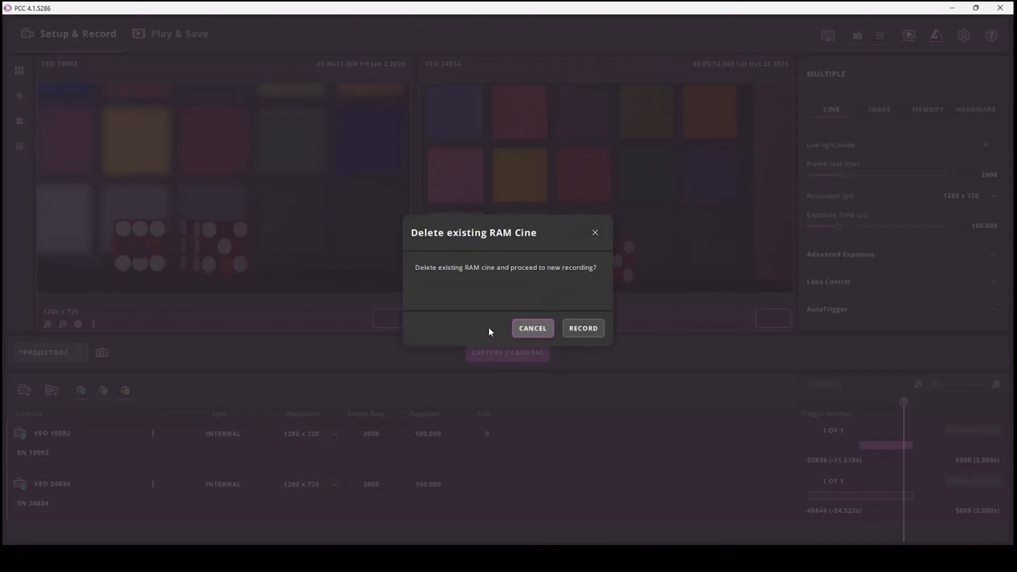
click(586, 332)
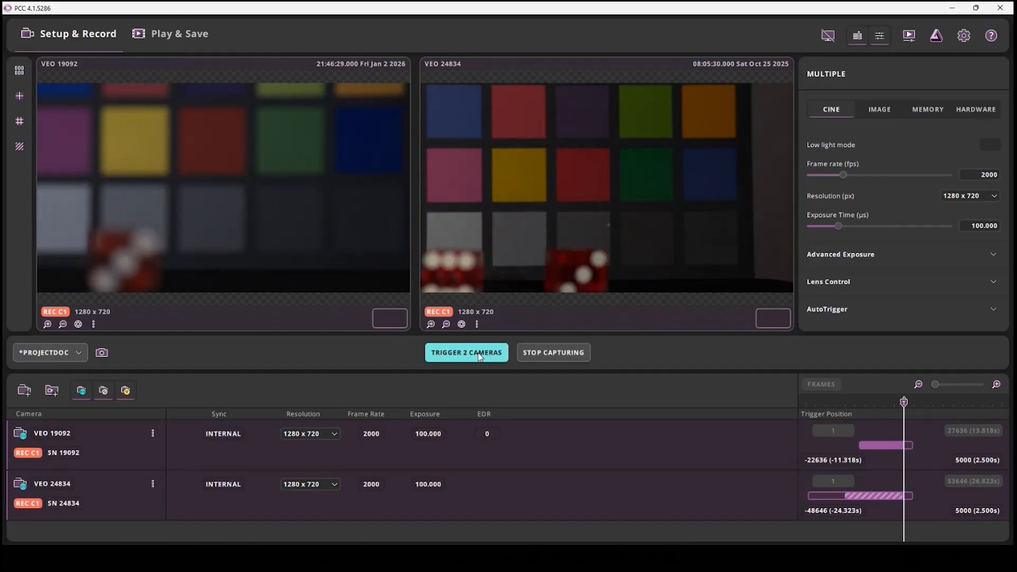
click(466, 352)
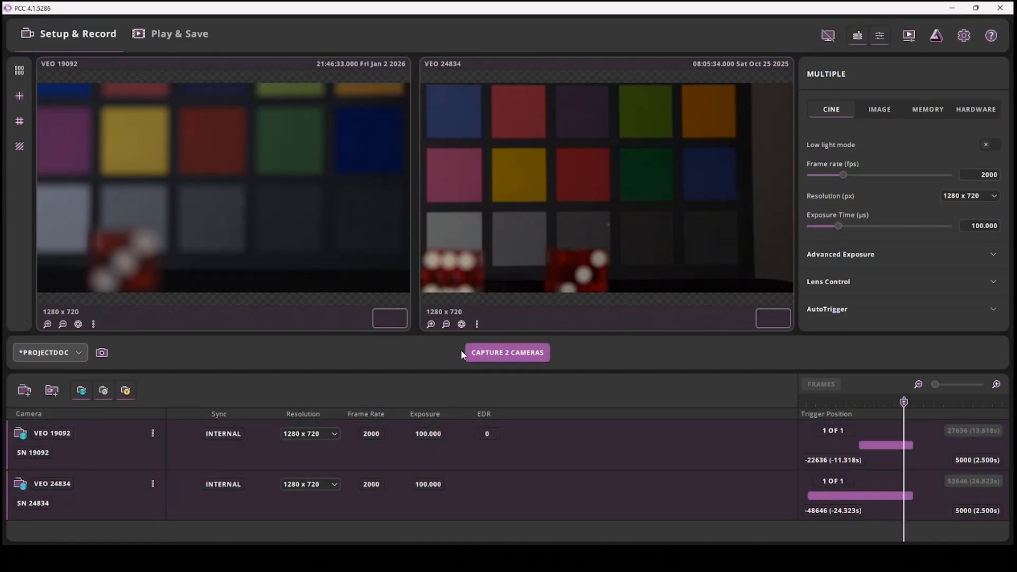
Switch to the playback and saving view for reviewing camera recordings
click(182, 34)
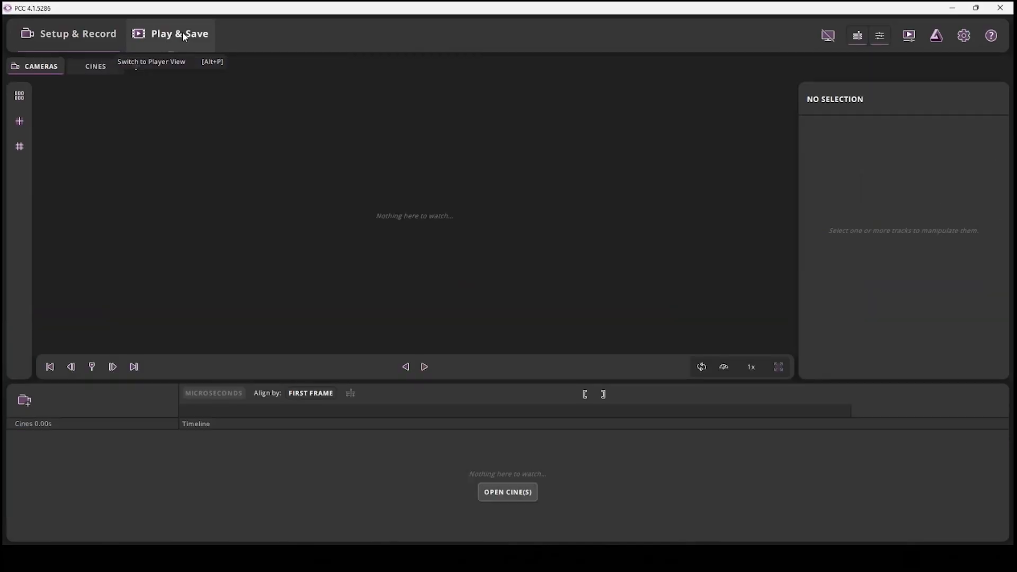